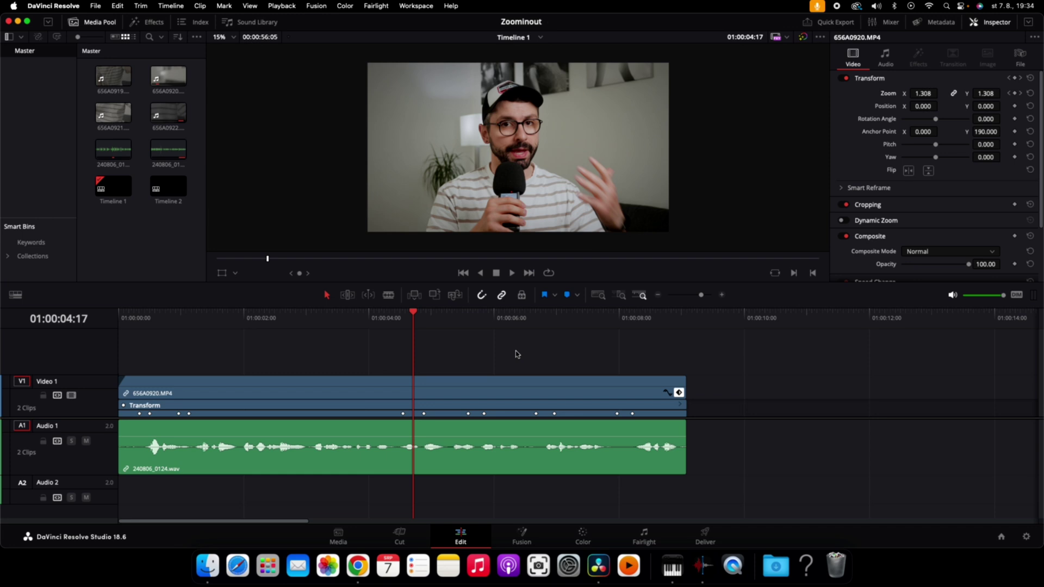
# Step: Visit the Color page, then add and remove keyframes on all Transform parameters
pyautogui.click(576, 545)
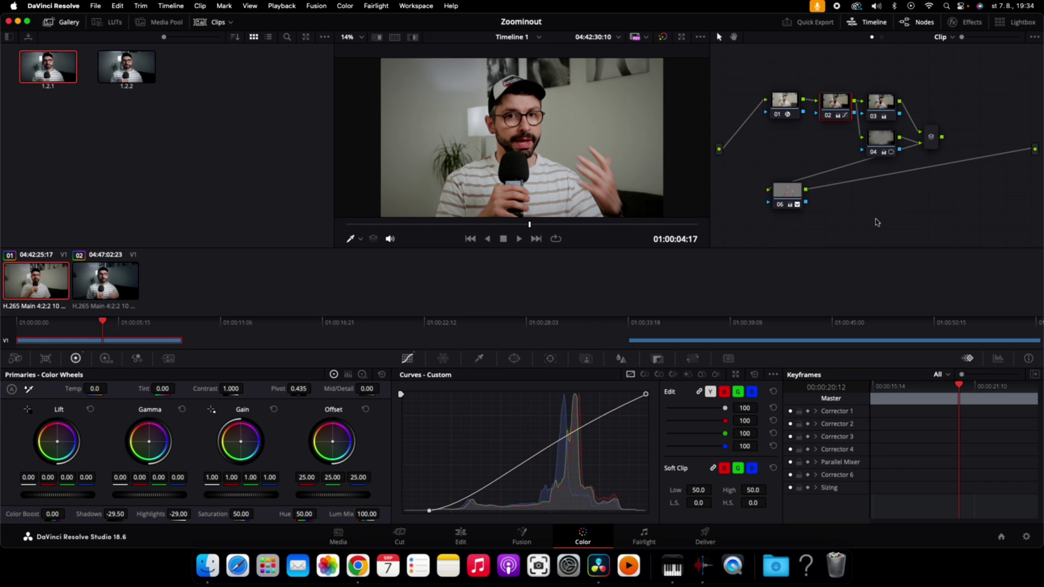
pyautogui.click(475, 533)
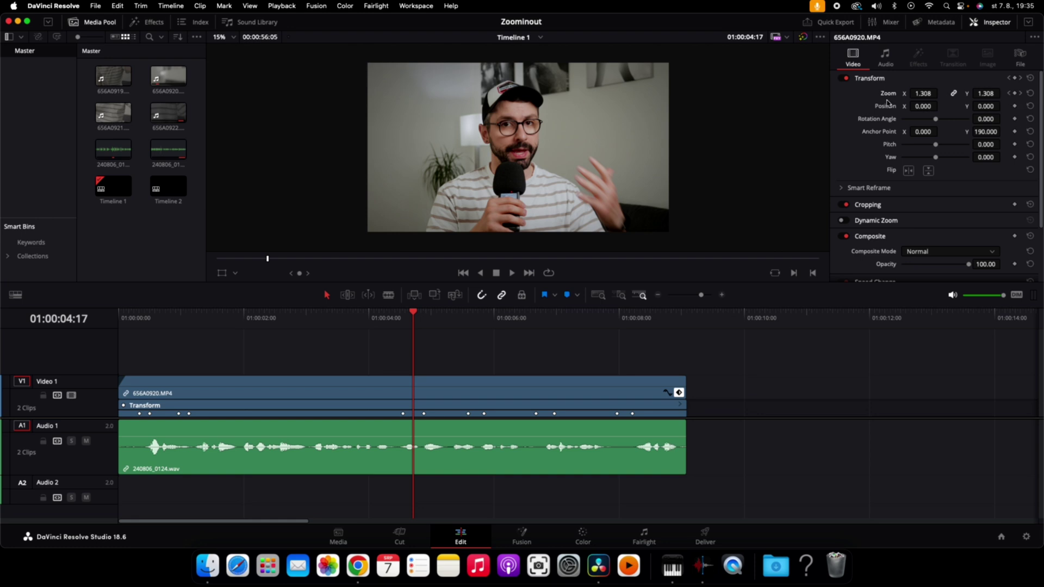
pyautogui.click(1015, 78)
pyautogui.click(1015, 79)
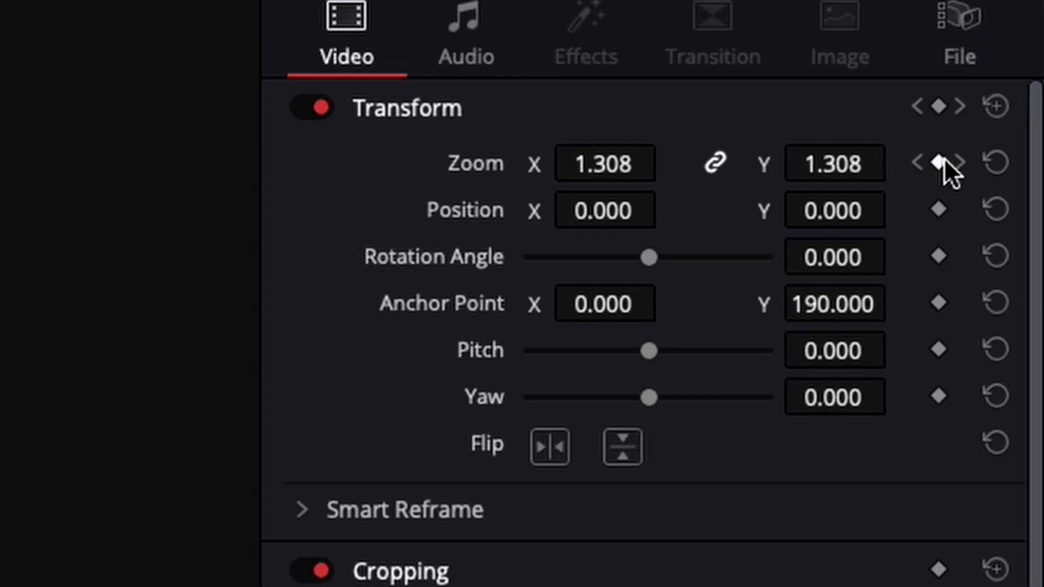
# Step: Add and remove a Zoom-only keyframe, then show the clip's Zoom X curve from the timeline start
pyautogui.click(1014, 93)
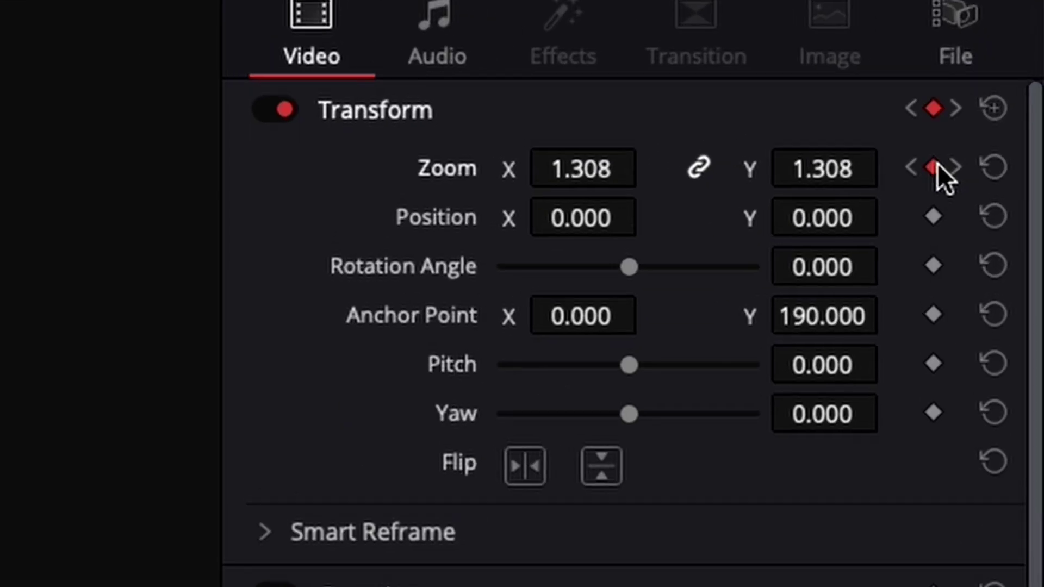
pyautogui.click(933, 168)
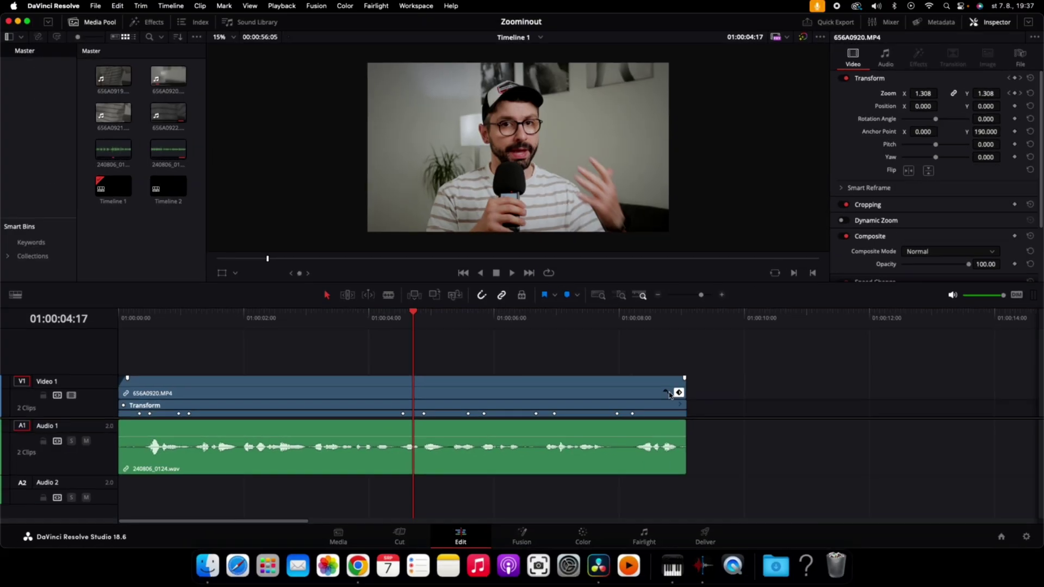
pyautogui.click(667, 392)
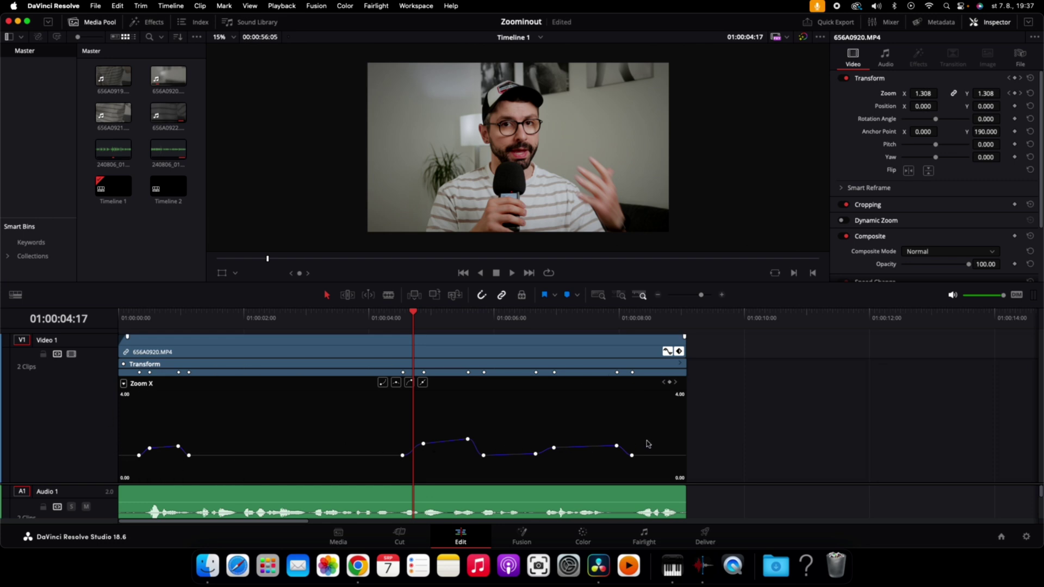
pyautogui.click(129, 318)
# Step: Play the clip and inspect the Zoom X keyframes at 01:00:04:13 and 01:00:04:21, nudging the latter's zoom
pyautogui.press('space')
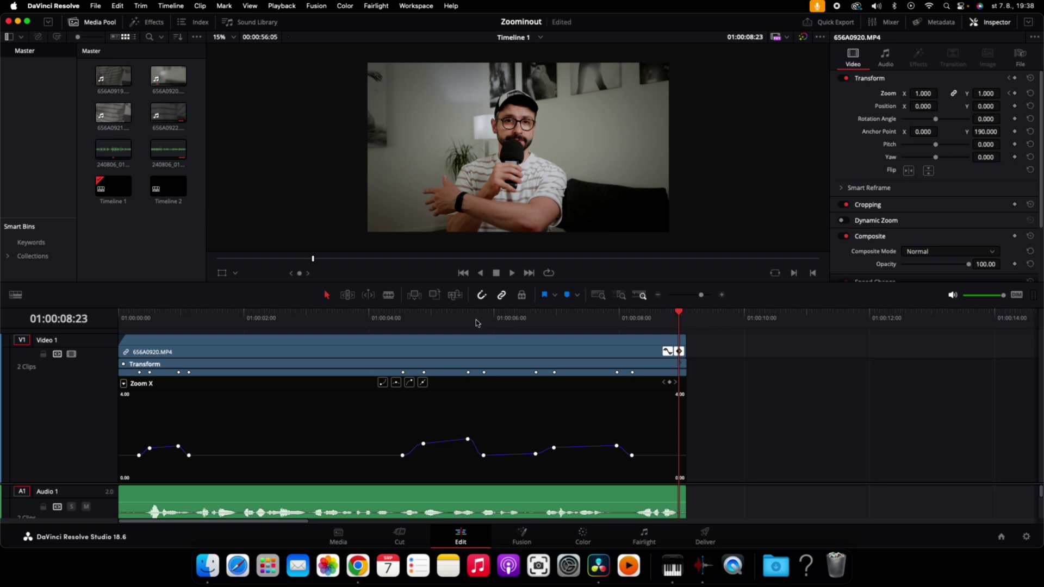
pyautogui.click(403, 321)
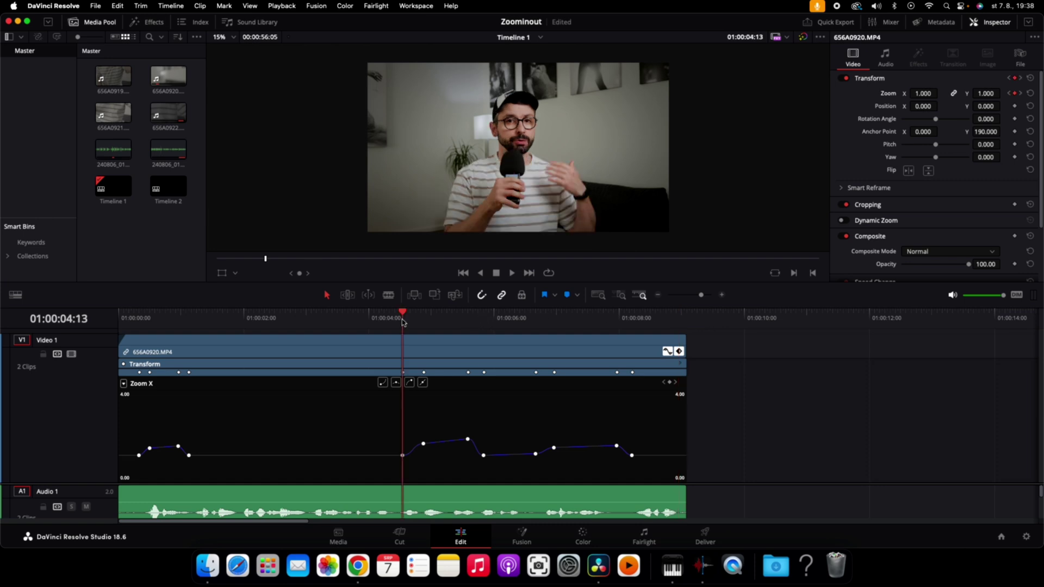
pyautogui.click(405, 456)
pyautogui.moveTo(403, 455)
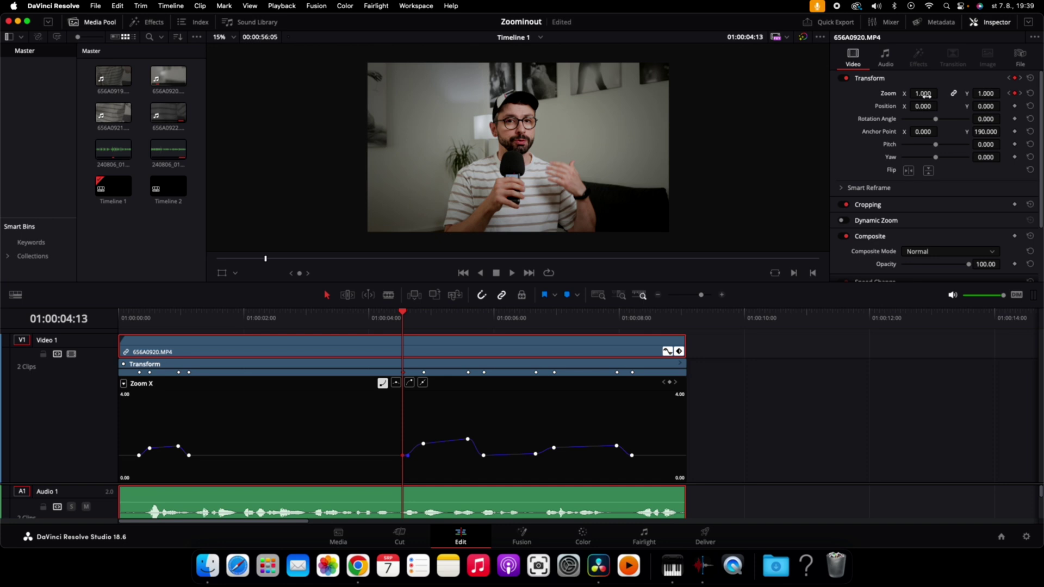
pyautogui.click(424, 325)
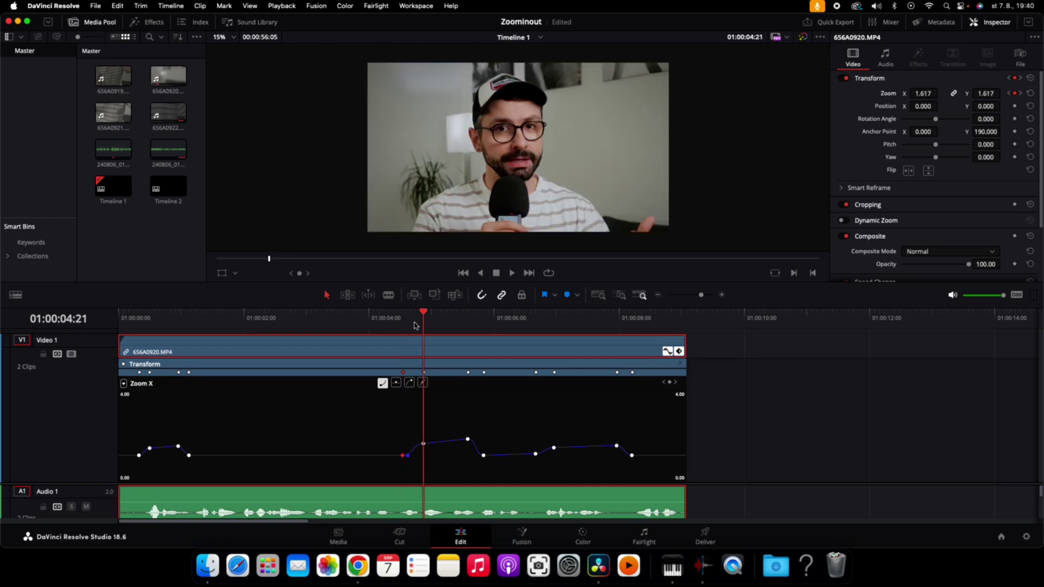
pyautogui.click(423, 444)
pyautogui.moveTo(922, 93); pyautogui.dragTo(924, 93)
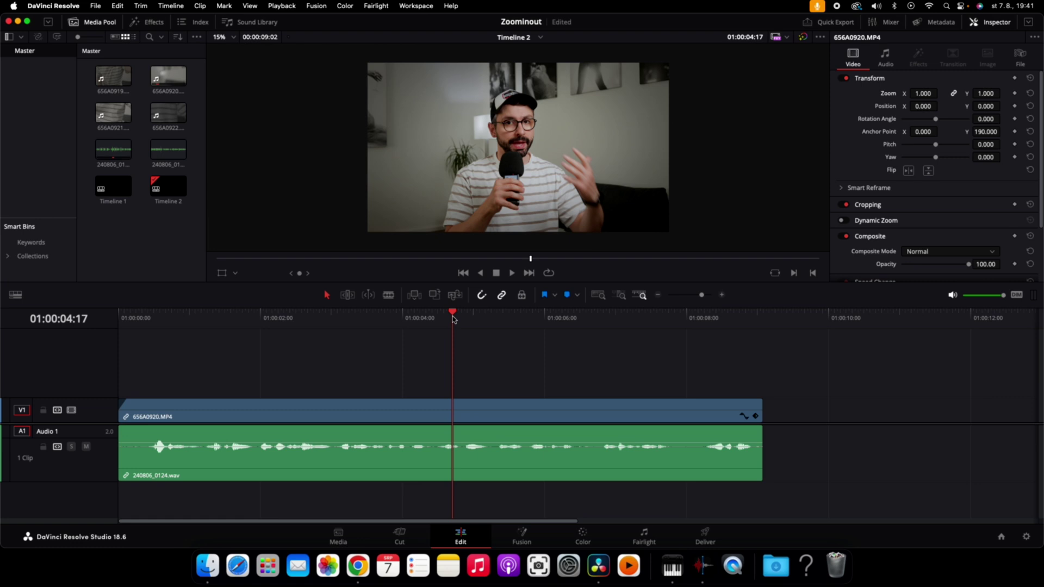
# Step: Show the clip's curve area and add a 1.000 Zoom keyframe at 01:00:04:12
pyautogui.click(743, 415)
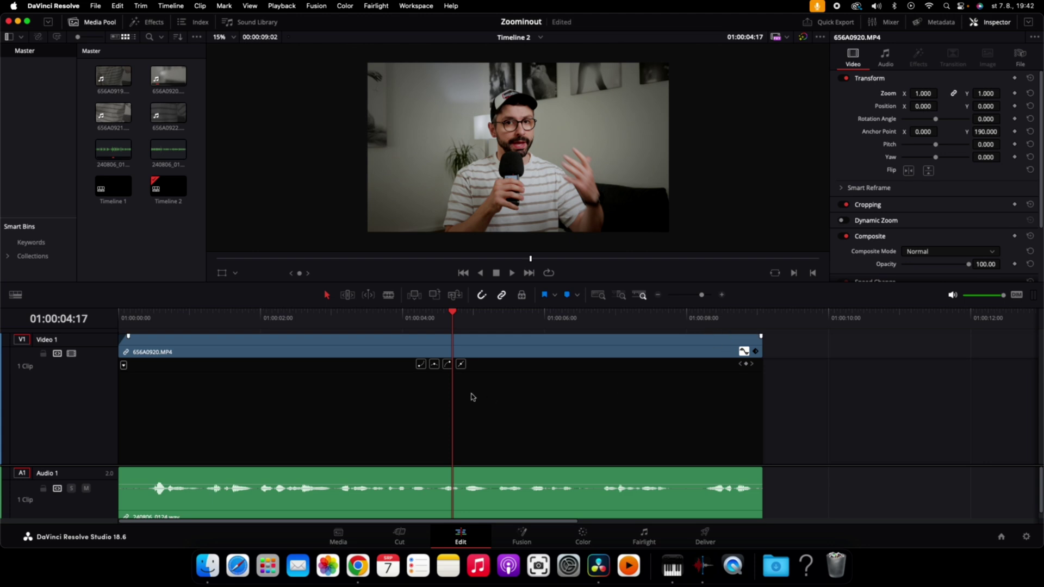
pyautogui.click(418, 325)
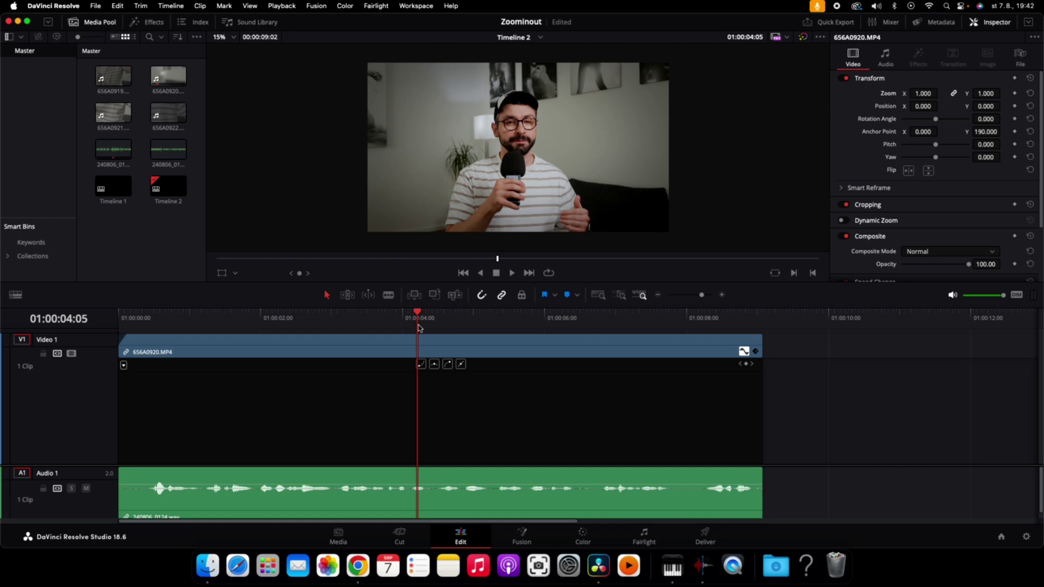
pyautogui.click(432, 322)
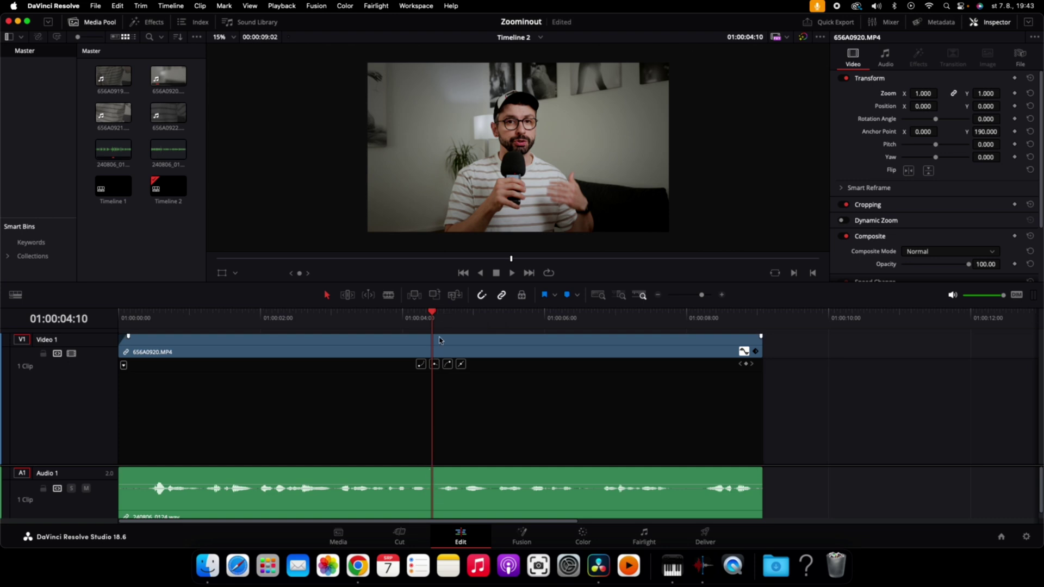
pyautogui.click(438, 314)
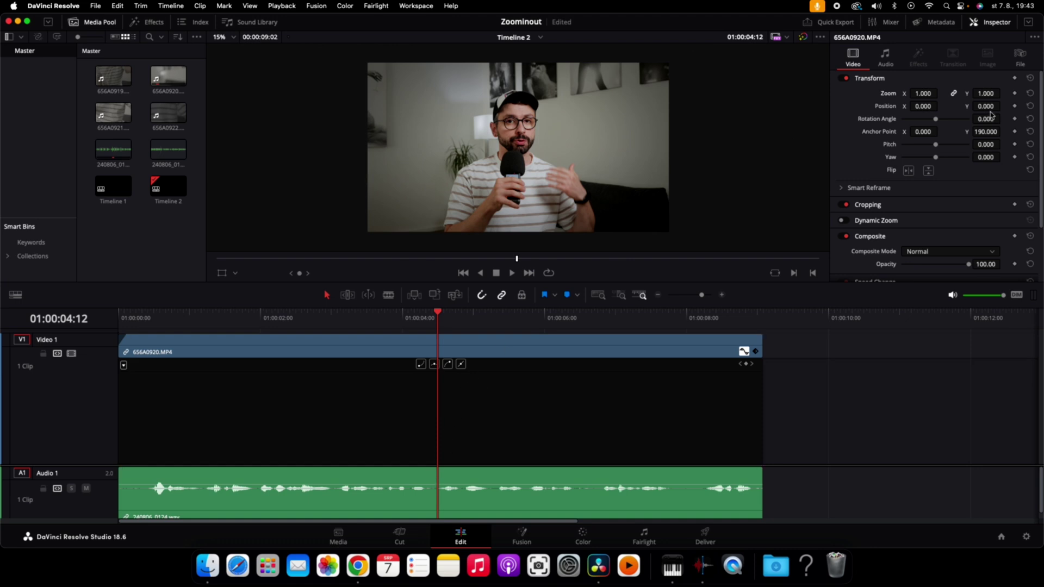
pyautogui.click(1014, 95)
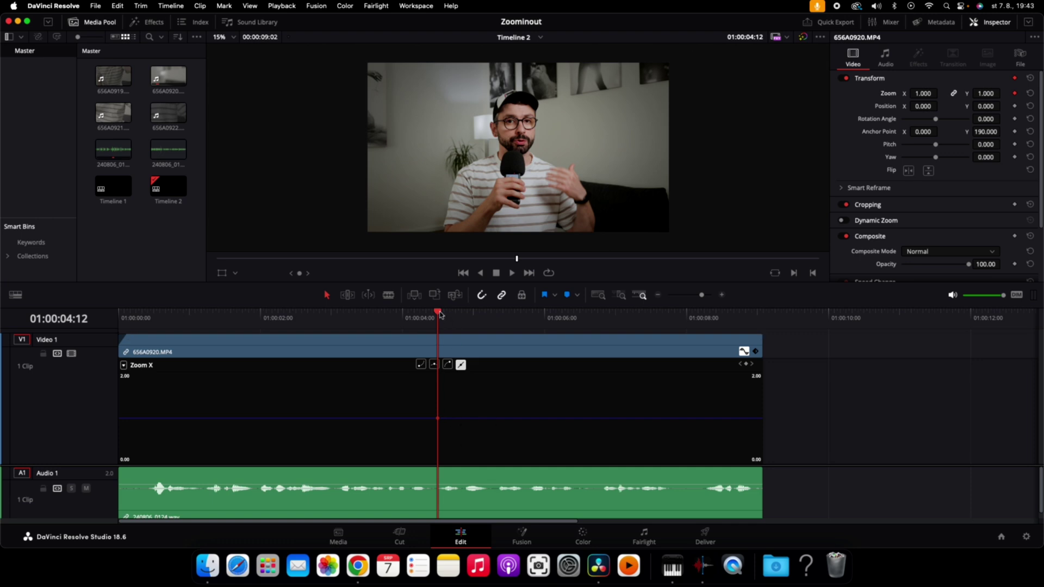
# Step: Add a second Zoom keyframe at 01:00:05:02, save the project, and raise it to 1.893
pyautogui.press('space')
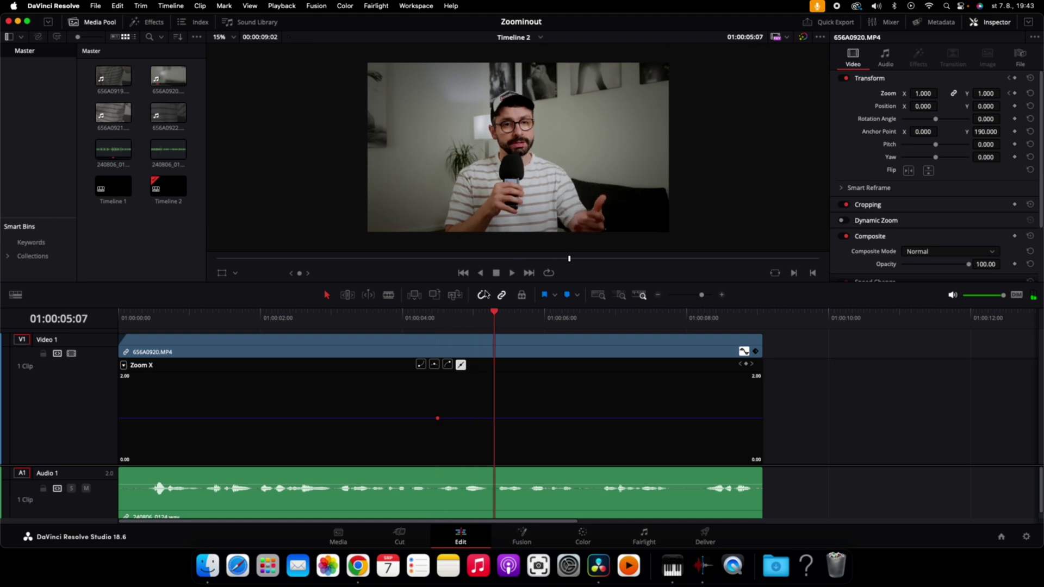
pyautogui.moveTo(495, 314); pyautogui.dragTo(480, 315)
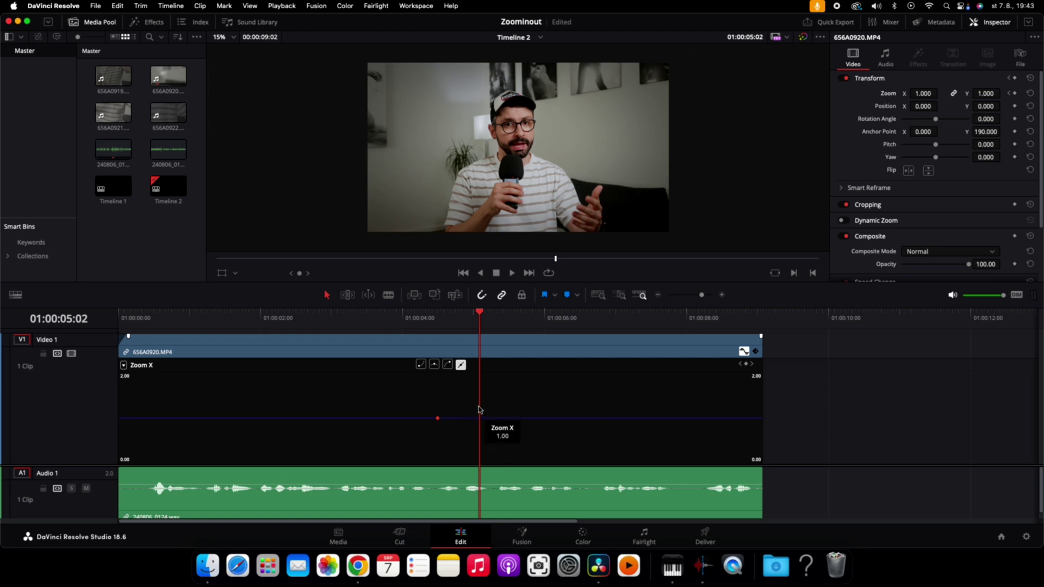
pyautogui.click(1015, 94)
pyautogui.press('super+s')
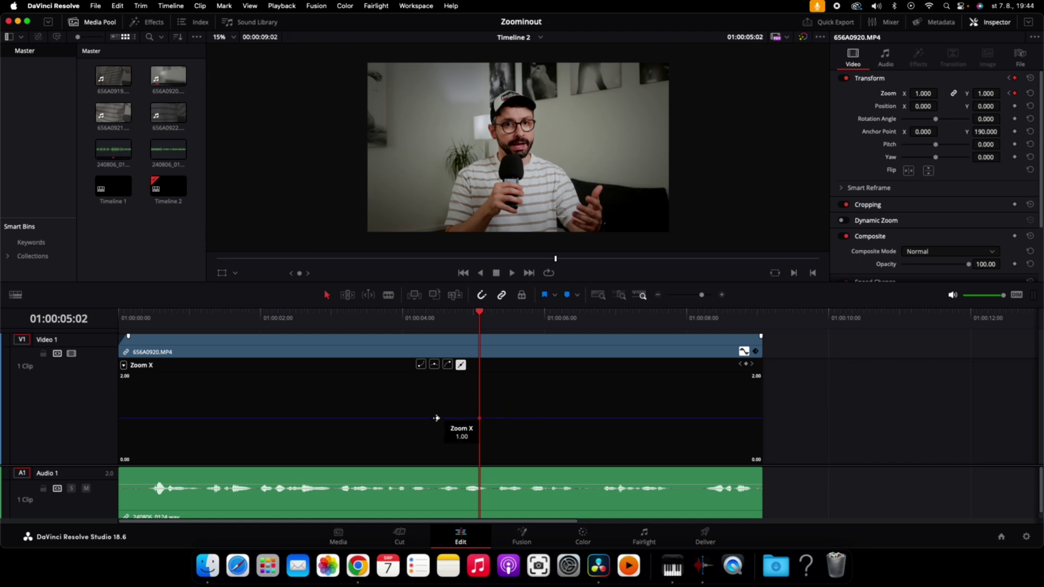
pyautogui.moveTo(479, 419)
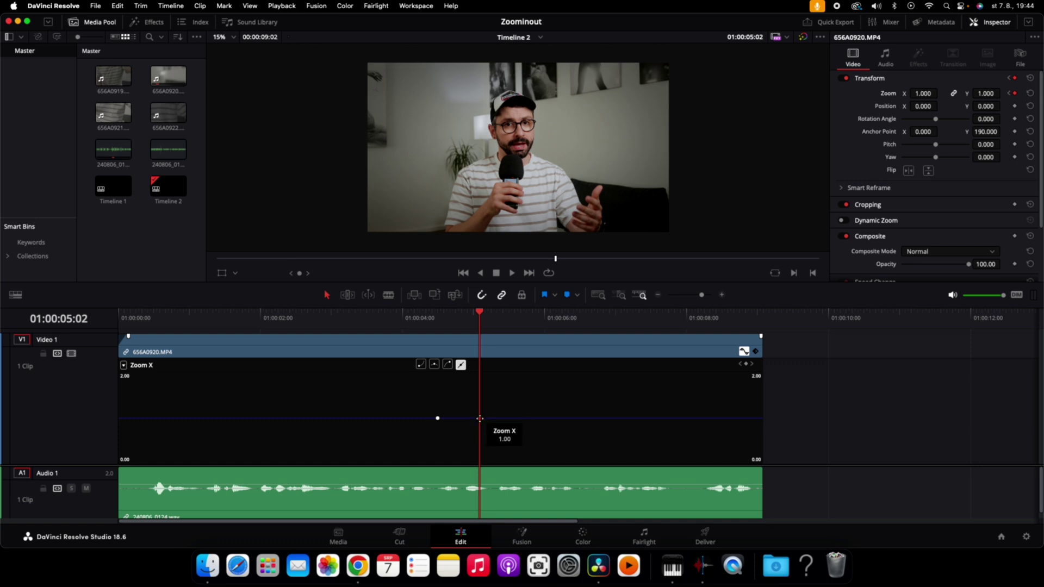
pyautogui.moveTo(480, 418); pyautogui.dragTo(482, 383)
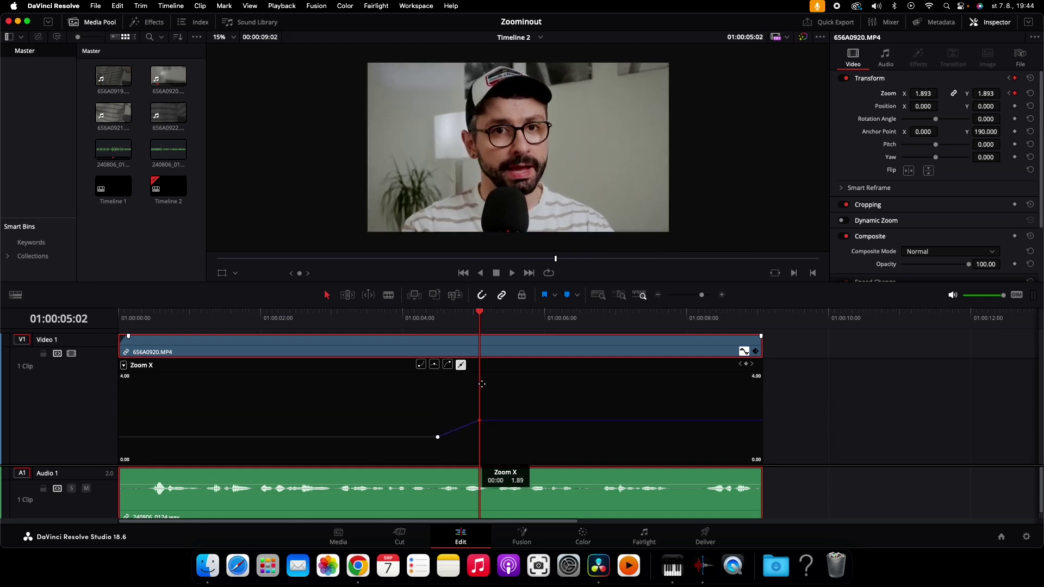
# Step: Undo the zoom change, raise the second keyframe to about 1.8, and preview the punch-in
pyautogui.press('super+z')
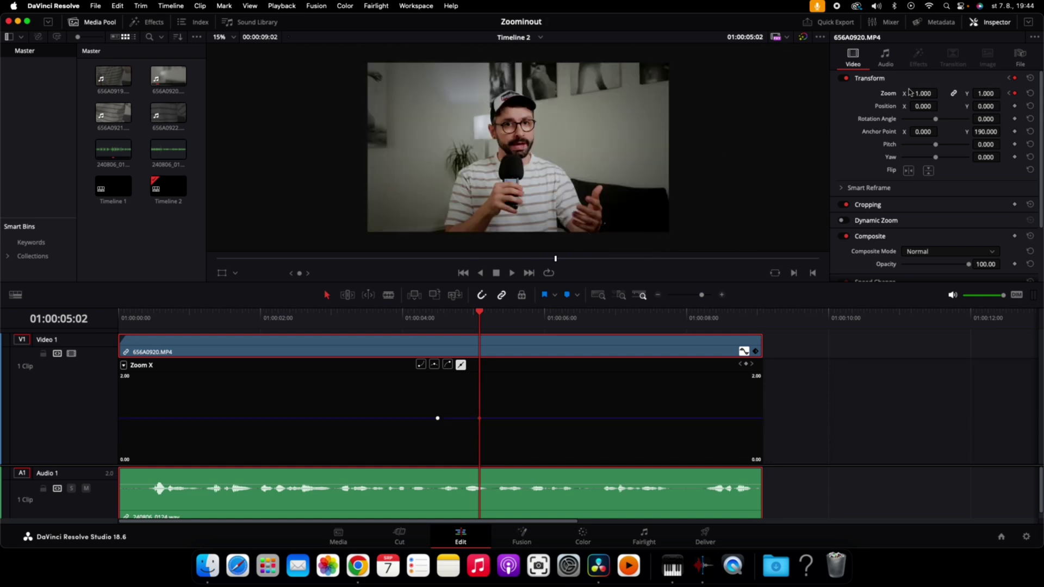
pyautogui.moveTo(924, 93); pyautogui.dragTo(940, 93)
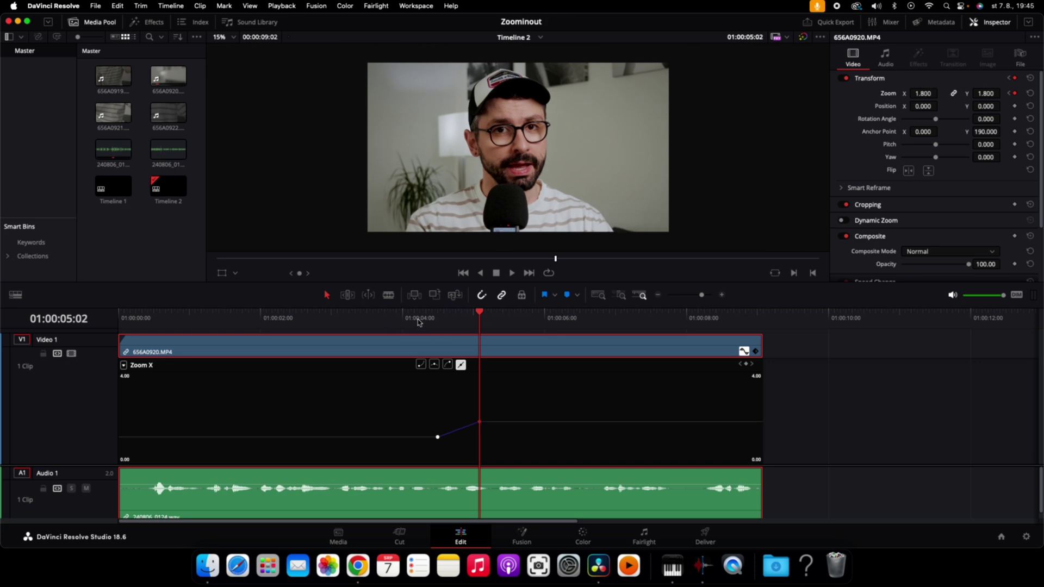
pyautogui.click(373, 318)
pyautogui.press('space')
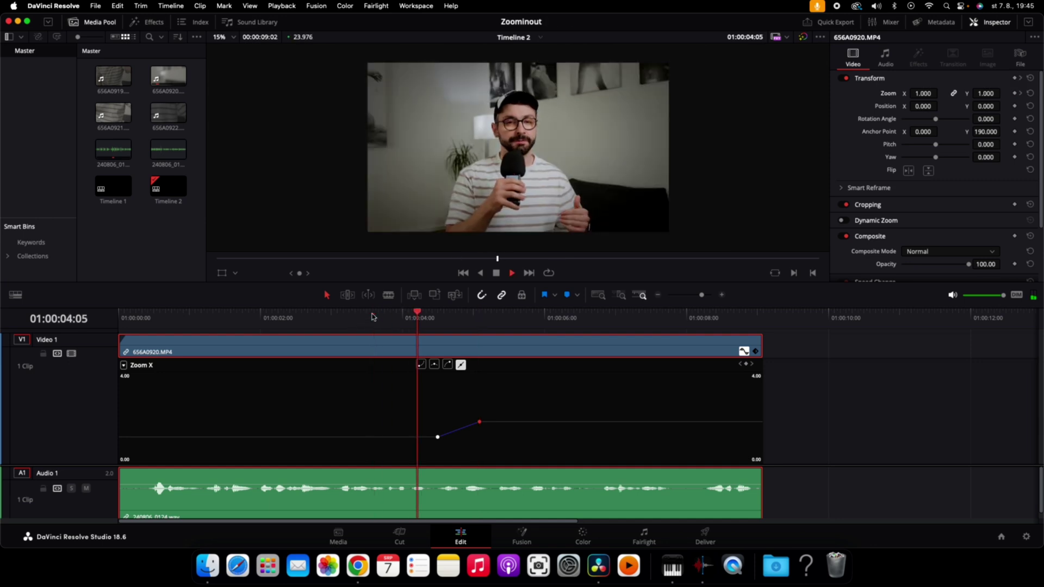
pyautogui.press('space')
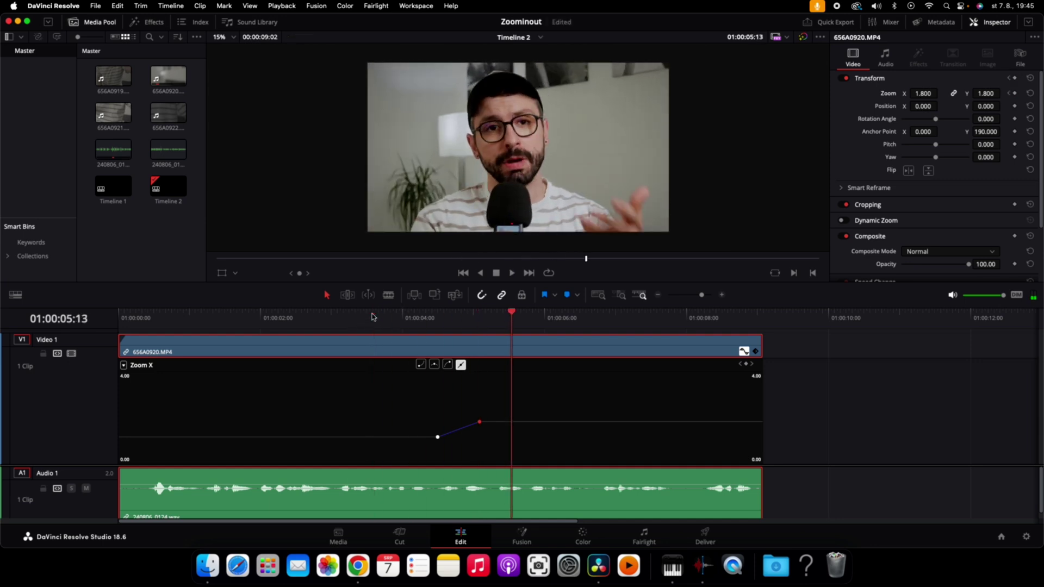
pyautogui.press('space')
pyautogui.click(427, 320)
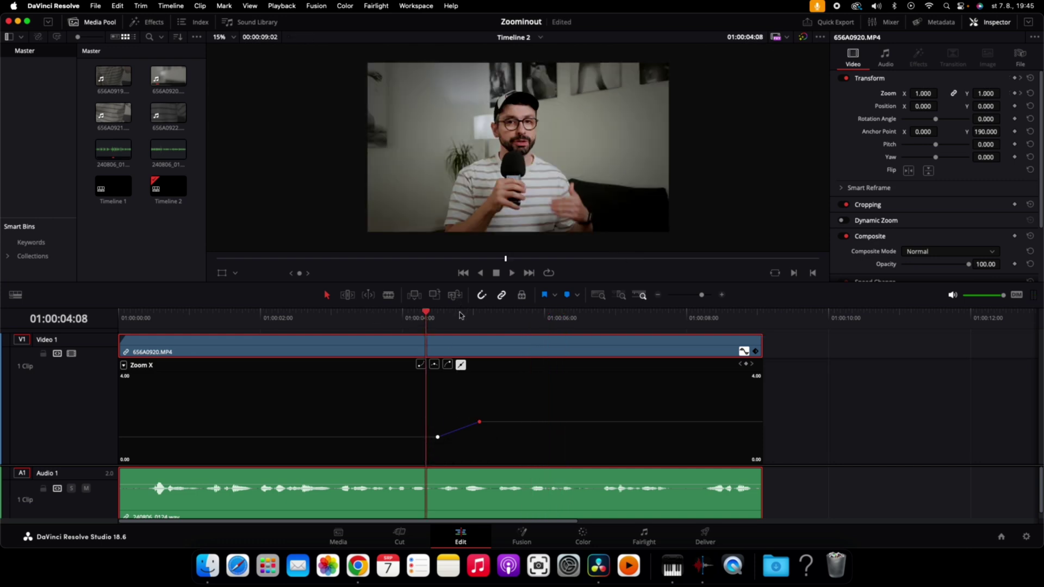
pyautogui.press('space')
pyautogui.press('space')
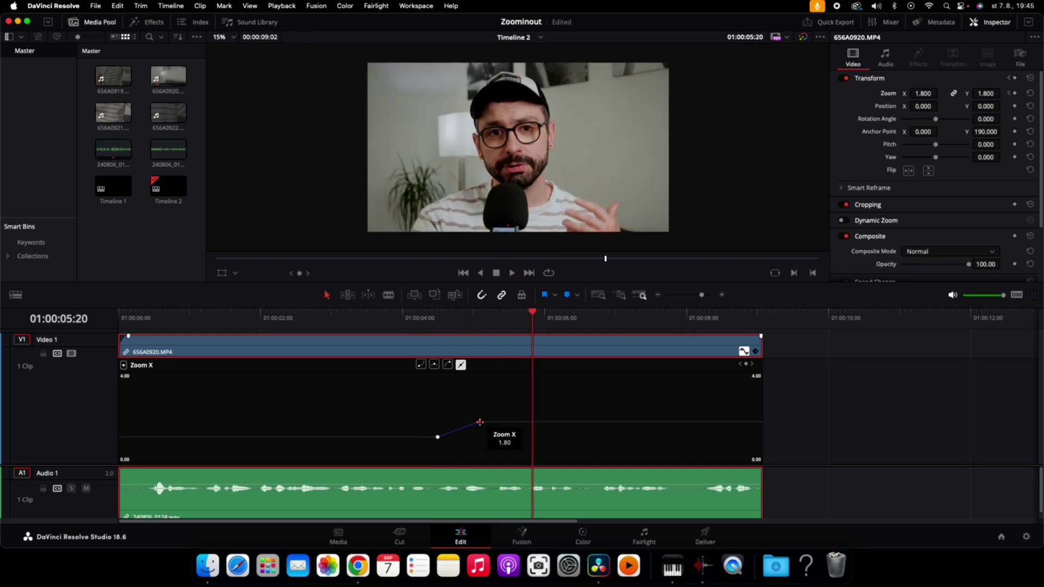
# Step: Set the punch-in keyframe's Zoom to exactly 1.8 and play it back
pyautogui.moveTo(479, 422); pyautogui.dragTo(464, 423)
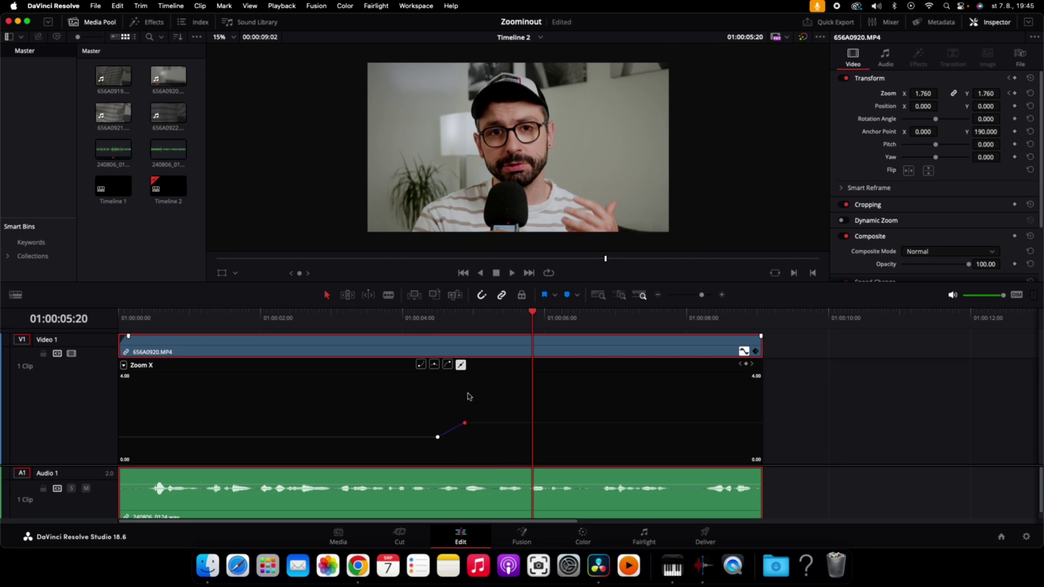
pyautogui.click(466, 313)
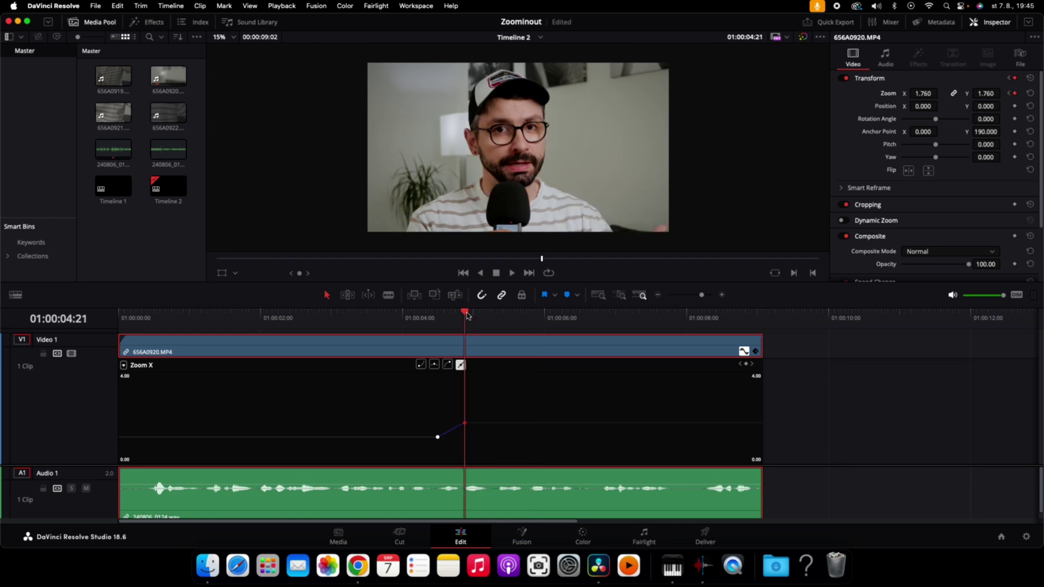
pyautogui.click(926, 92)
pyautogui.write('1')
pyautogui.press('Escape')
pyautogui.click(926, 95)
pyautogui.write('1.8')
pyautogui.press('Return')
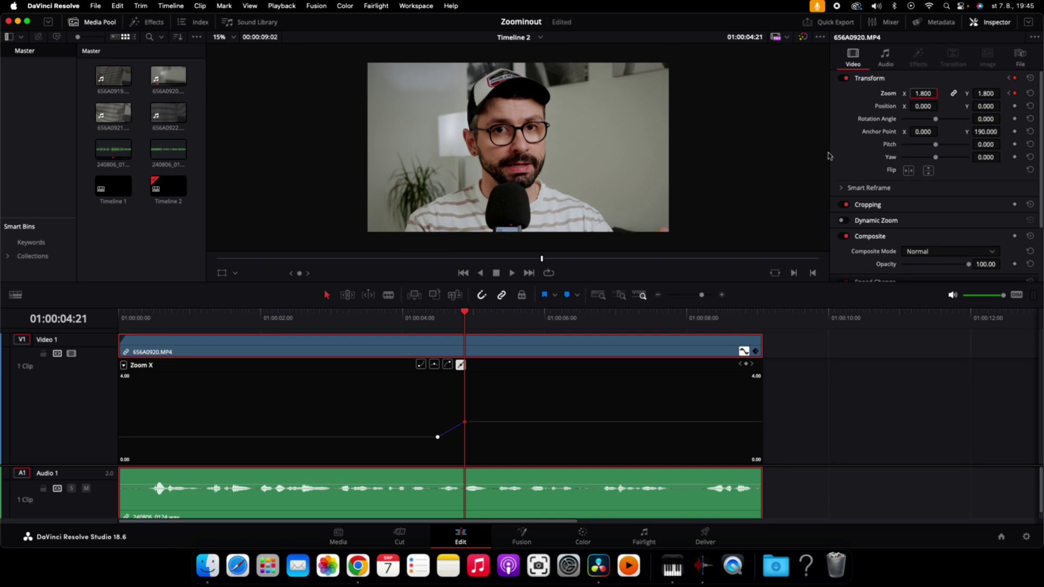
pyautogui.click(395, 324)
pyautogui.press('space')
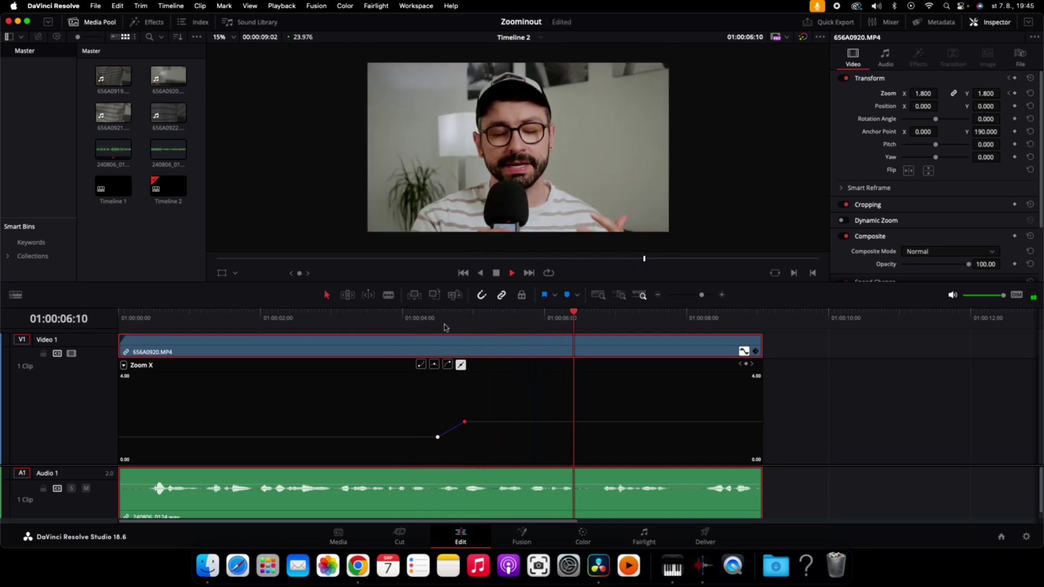
pyautogui.press('space')
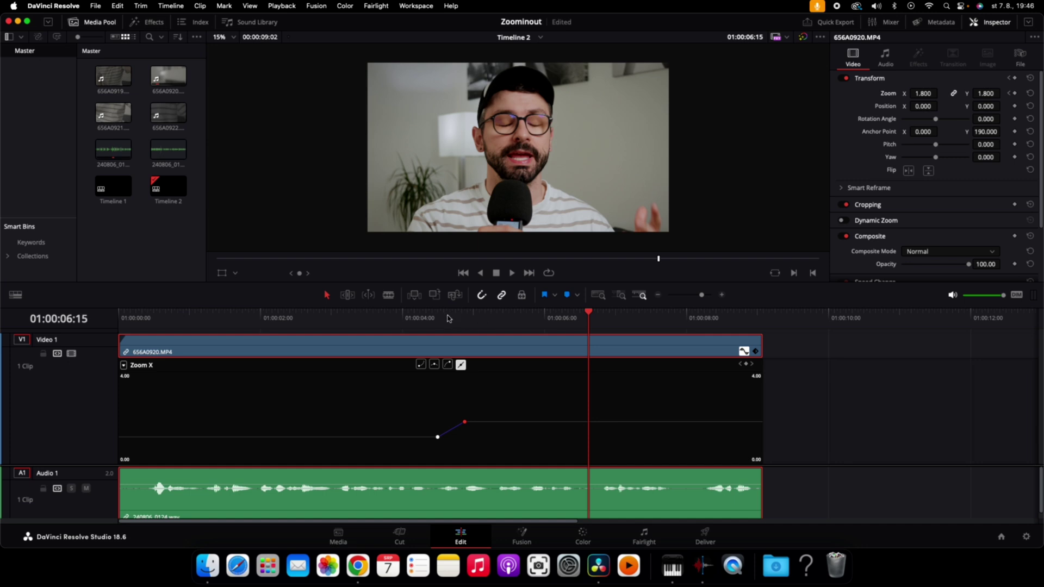
pyautogui.click(458, 316)
pyautogui.press('space')
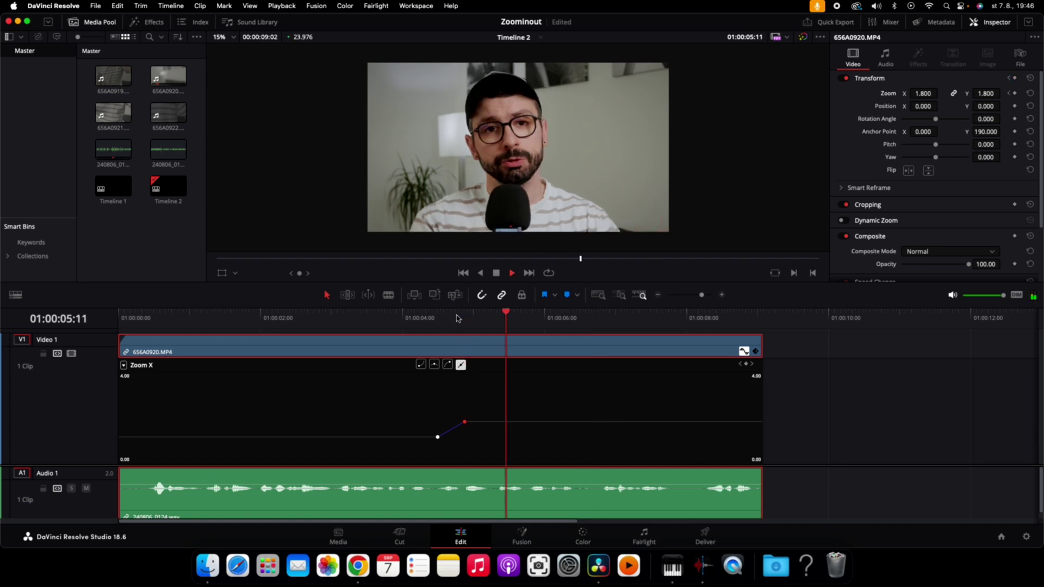
pyautogui.press('space')
pyautogui.moveTo(532, 318); pyautogui.dragTo(506, 321)
# Step: Move the playhead to 01:00:05:20 and reset Zoom to 1.0 for the zoom-out
pyautogui.moveTo(506, 314); pyautogui.dragTo(532, 314)
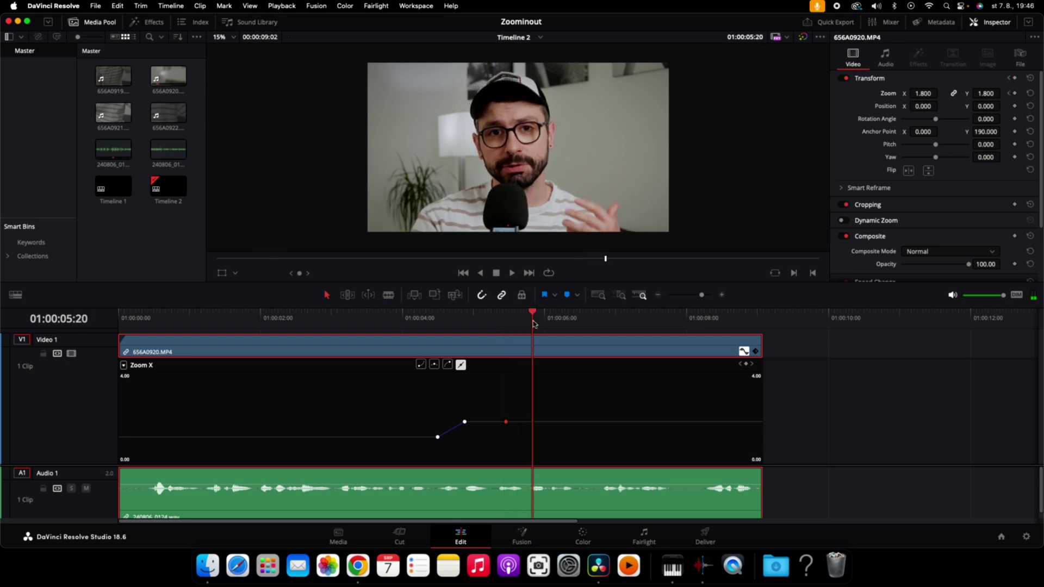
pyautogui.moveTo(532, 421)
pyautogui.doubleClick(890, 95)
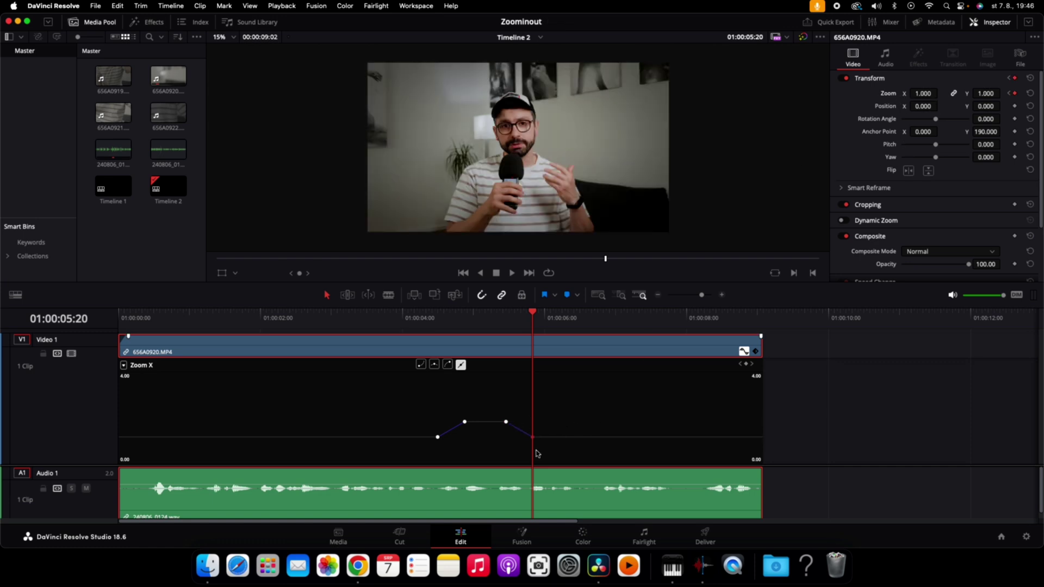
# Step: Play back the zoom in, hold and zoom out from just before the punch-in
pyautogui.click(436, 408)
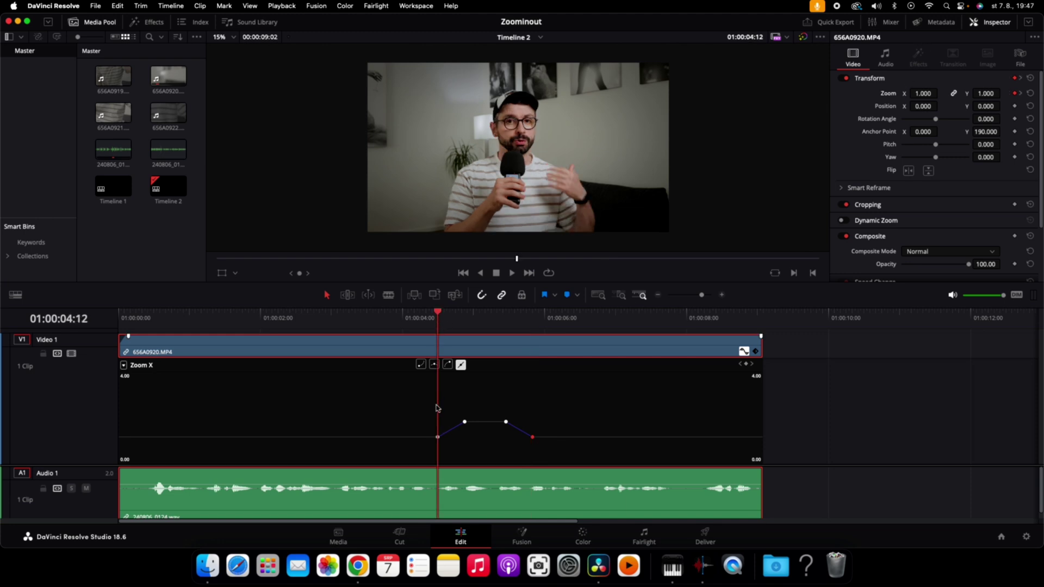
pyautogui.click(436, 438)
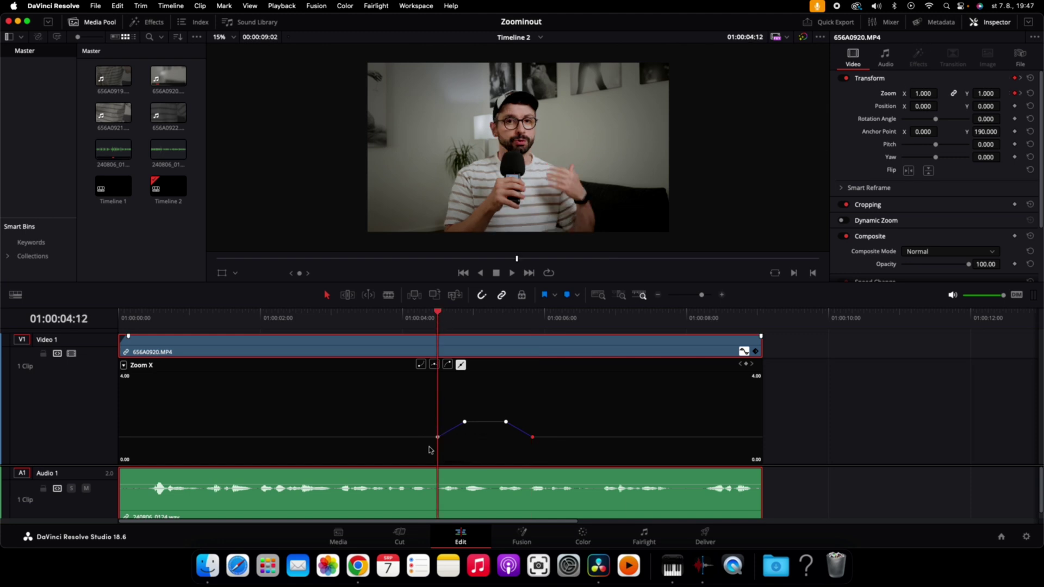
pyautogui.click(393, 318)
pyautogui.press('space')
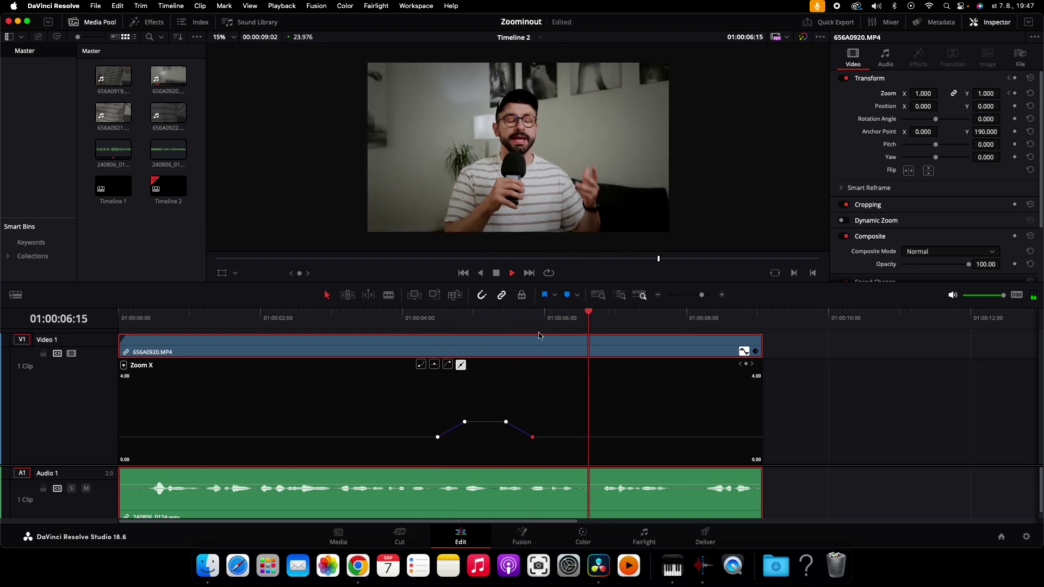
pyautogui.press('space')
pyautogui.click(409, 319)
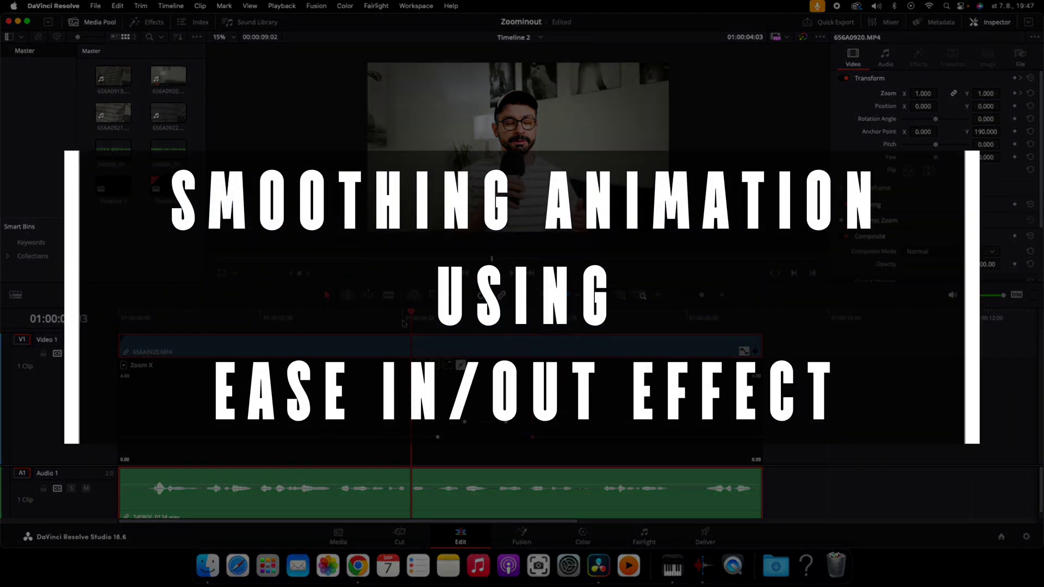
pyautogui.press('space')
pyautogui.press('space')
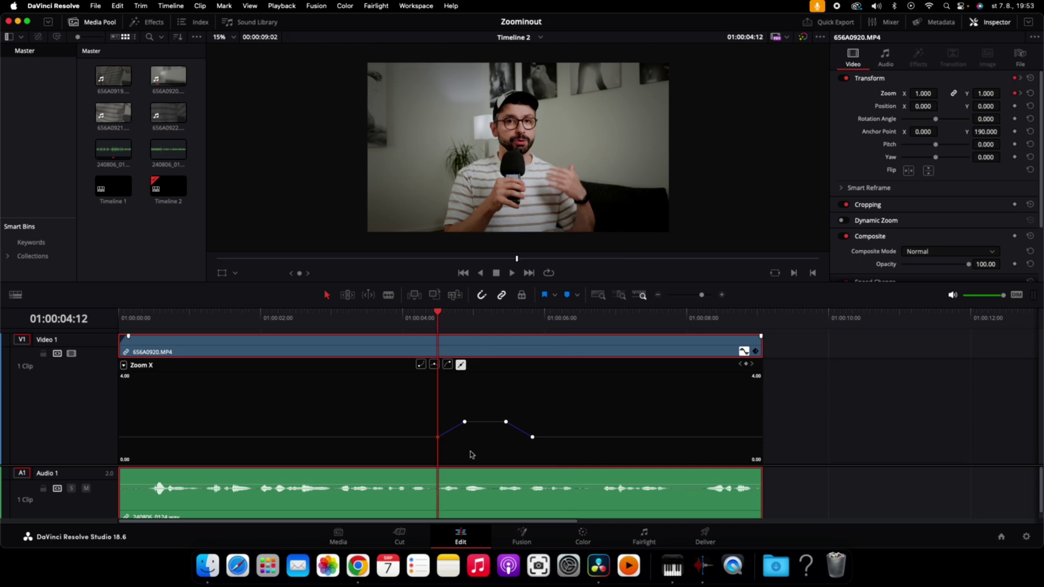
pyautogui.moveTo(438, 436)
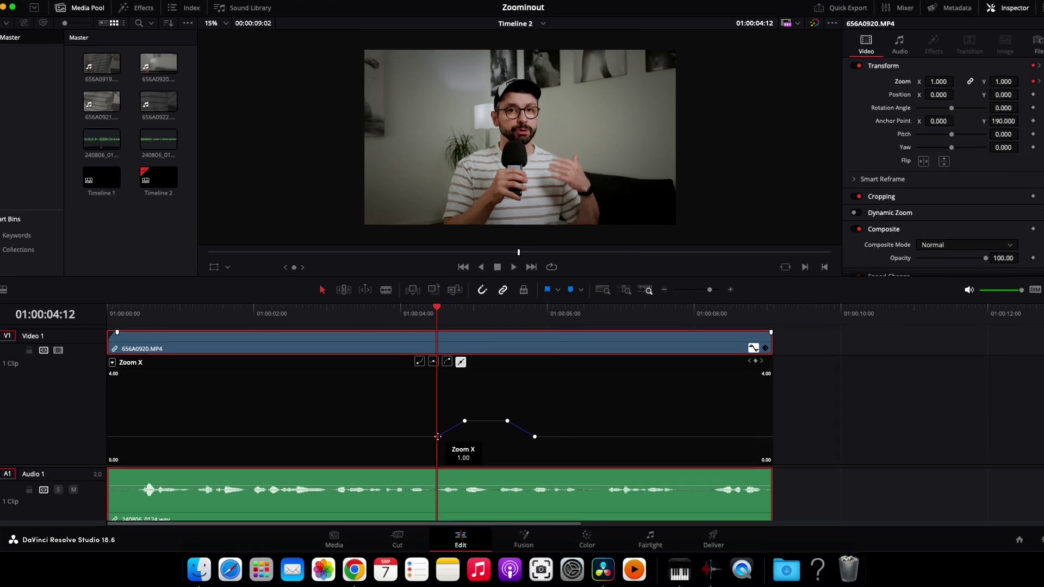
# Step: Apply Ease Out to the first Zoom X keyframe and select the 1.8 keyframe for Ease In
pyautogui.moveTo(437, 437); pyautogui.dragTo(439, 436)
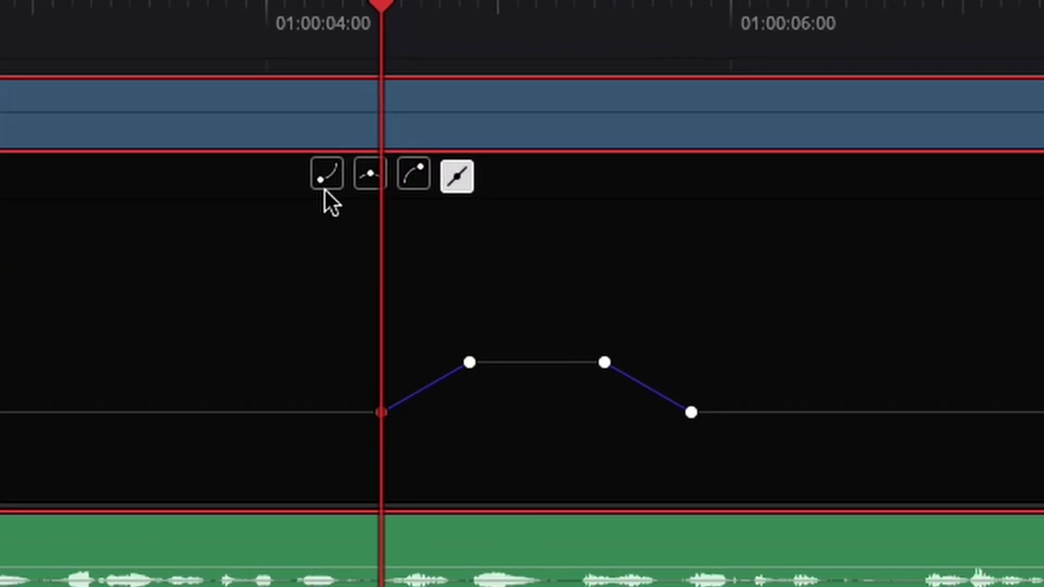
pyautogui.click(323, 165)
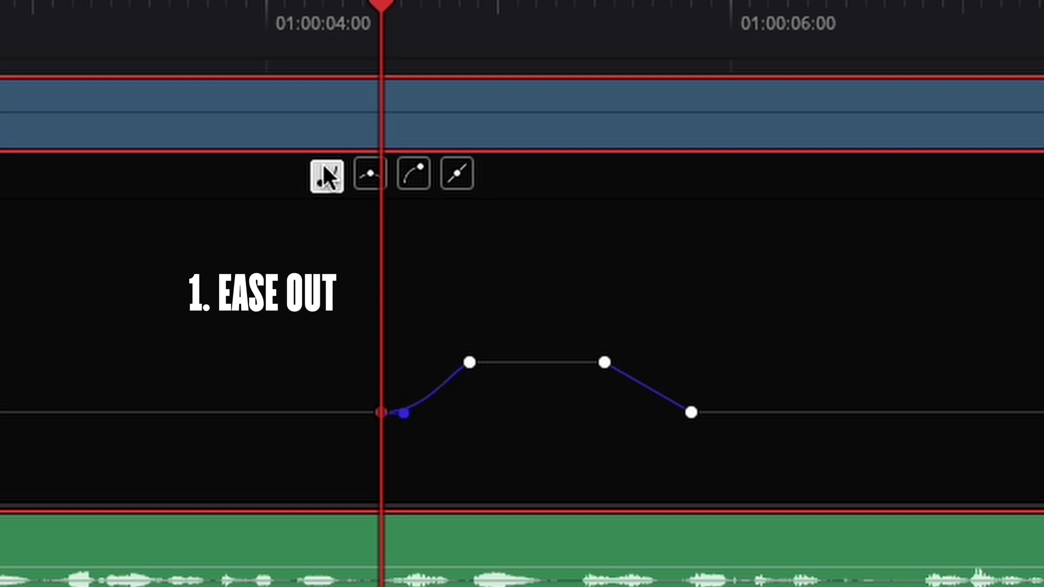
pyautogui.click(479, 28)
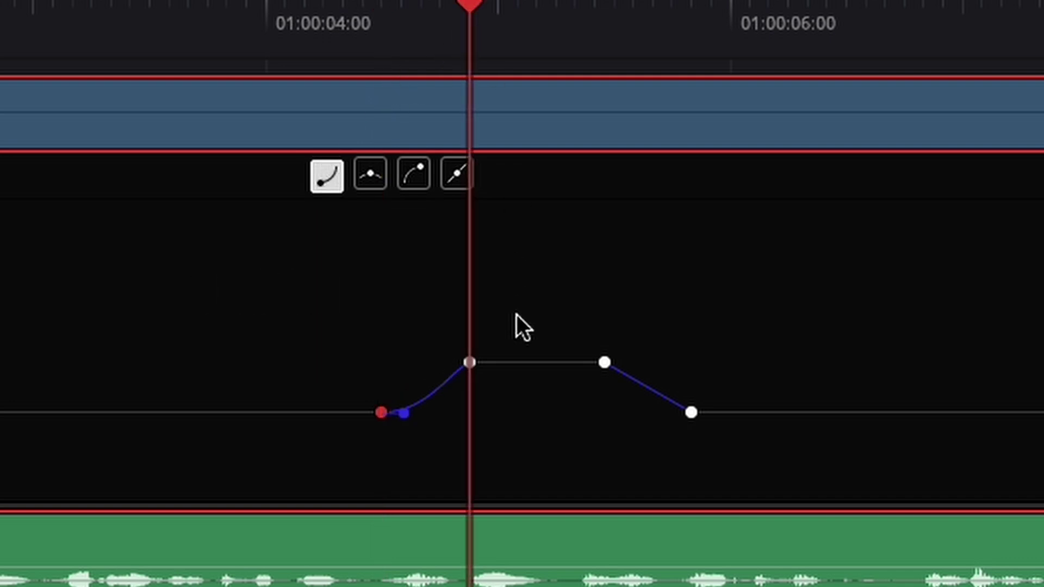
pyautogui.click(471, 365)
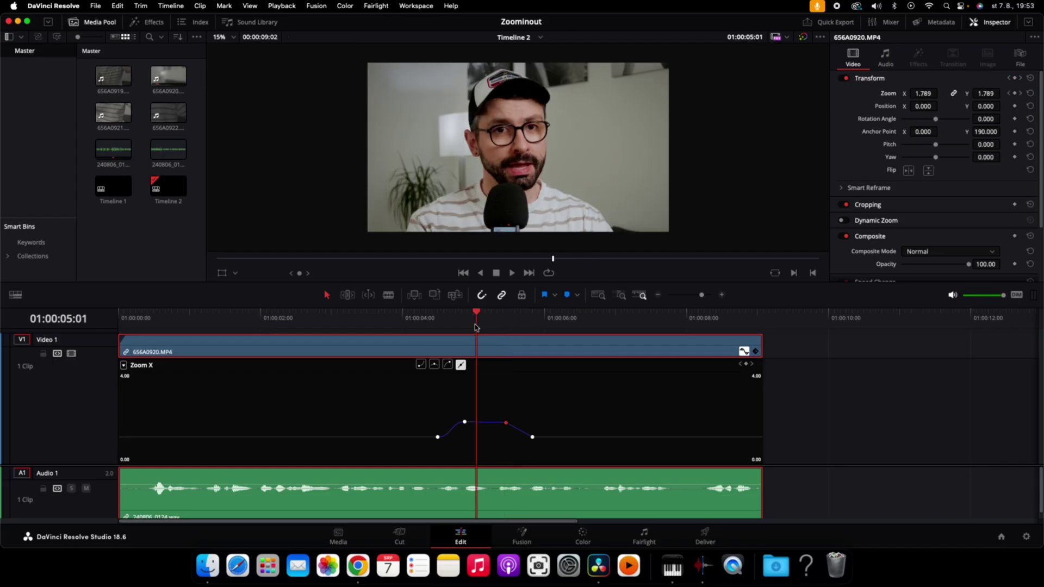
# Step: Play the smoothed punch-in from its start
pyautogui.click(438, 313)
pyautogui.press('space')
pyautogui.press('space')
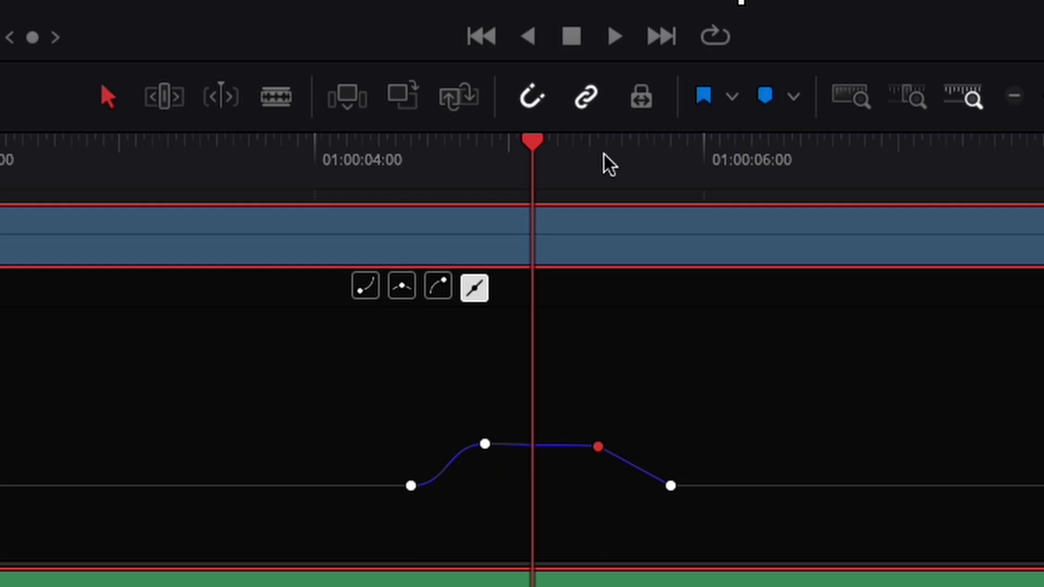
pyautogui.click(508, 319)
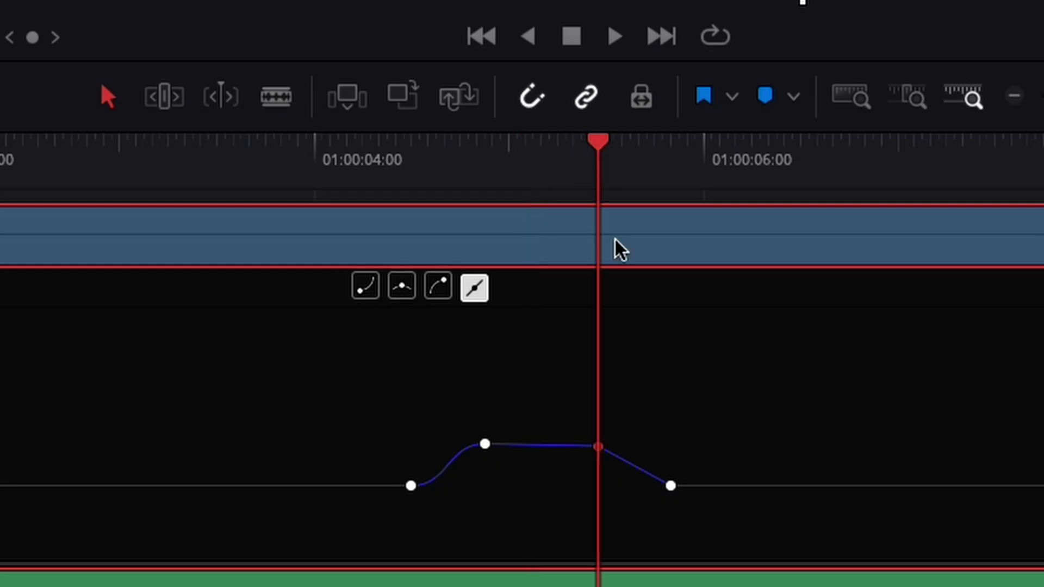
# Step: Ease the hold-end keyframe out and the final 1.0 keyframe in, then play the zoom-out
pyautogui.moveTo(505, 422)
pyautogui.rightClick(596, 442)
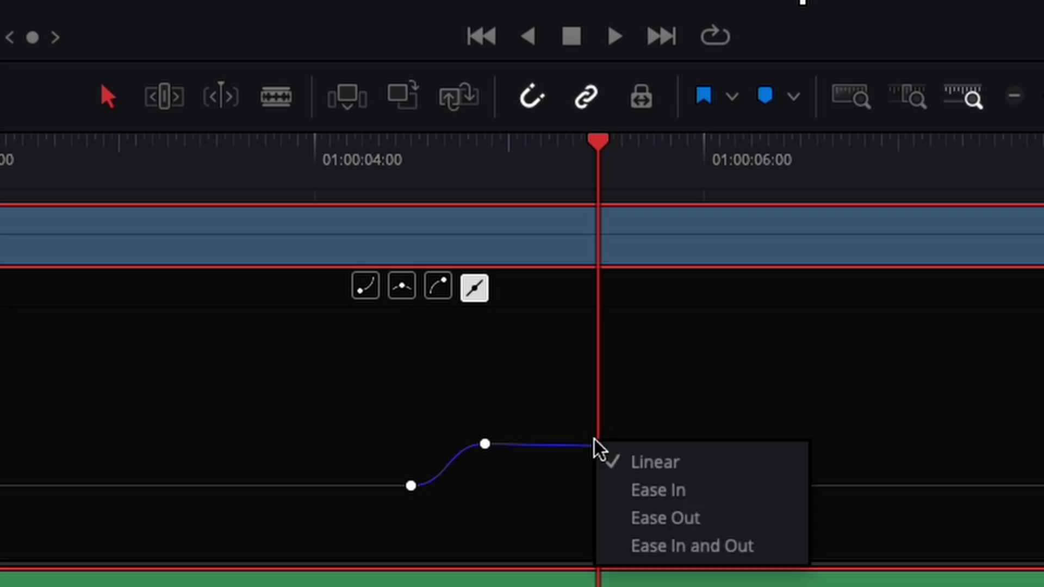
pyautogui.click(787, 526)
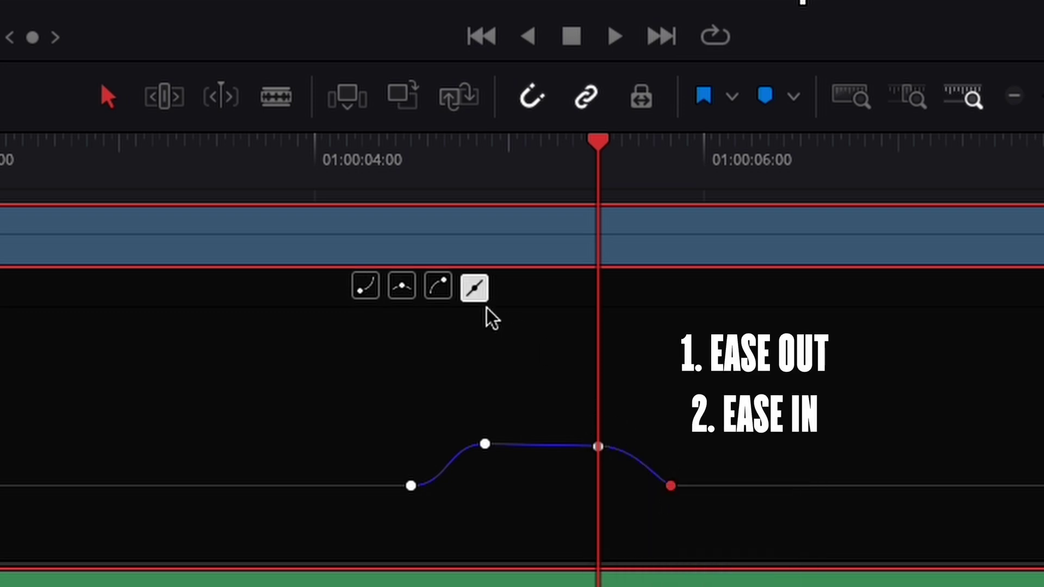
pyautogui.click(438, 289)
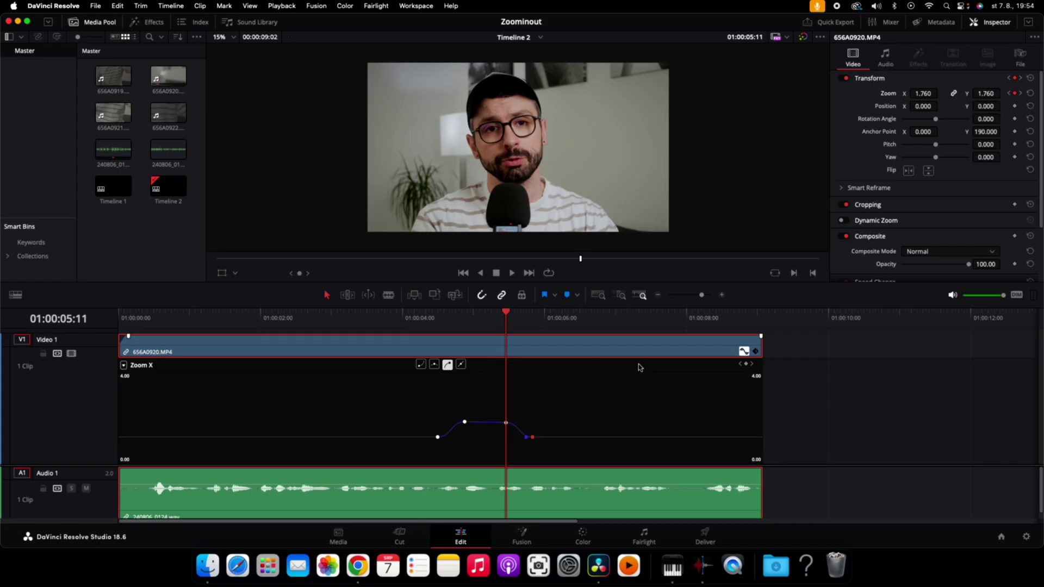
pyautogui.press('space')
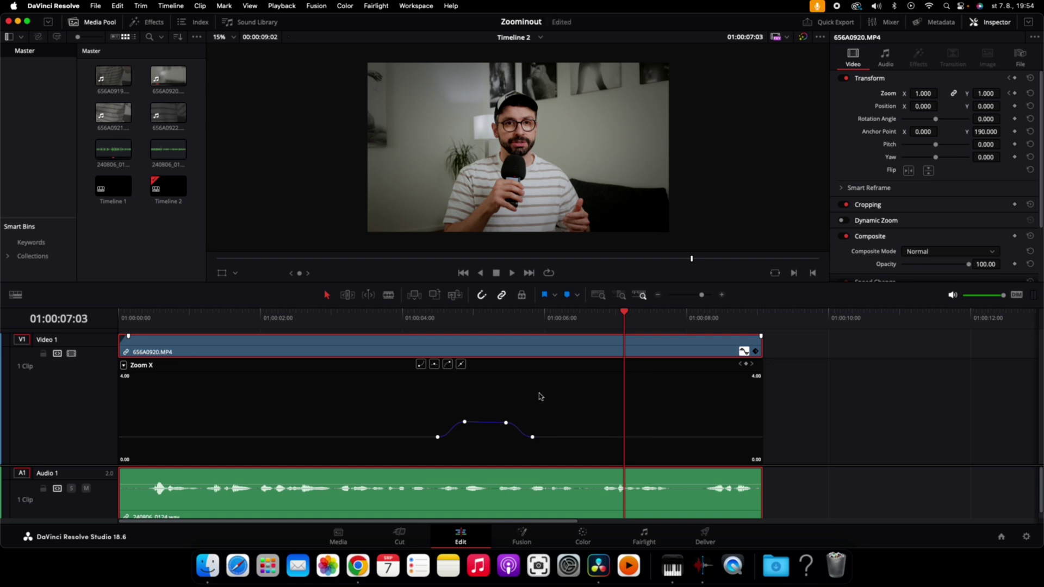
# Step: Preview the smoothed zoom, then marquee-select both hold keyframes together
pyautogui.click(465, 423)
pyautogui.click(387, 323)
pyautogui.press('space')
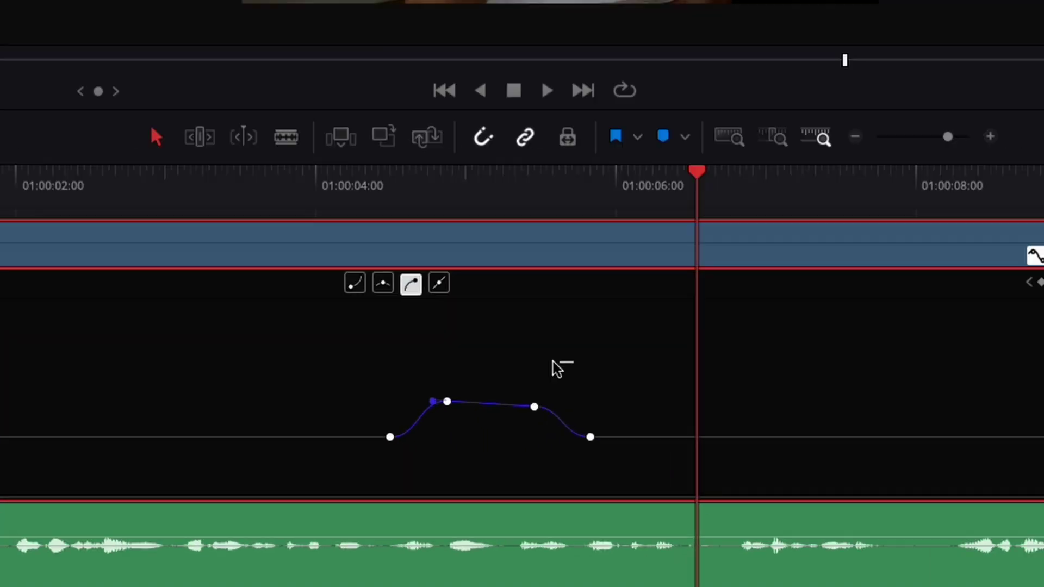
pyautogui.moveTo(526, 401); pyautogui.dragTo(411, 406)
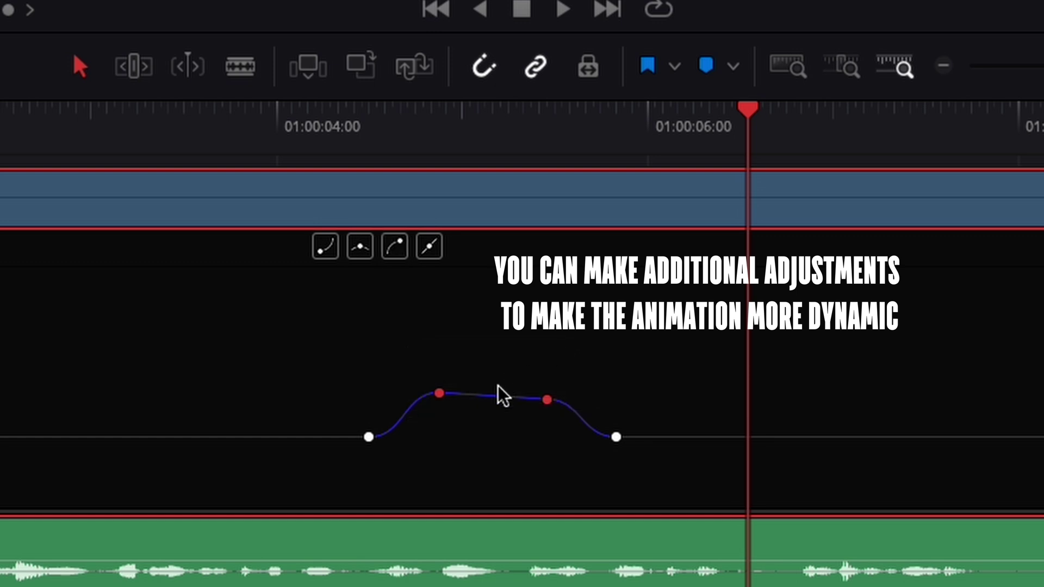